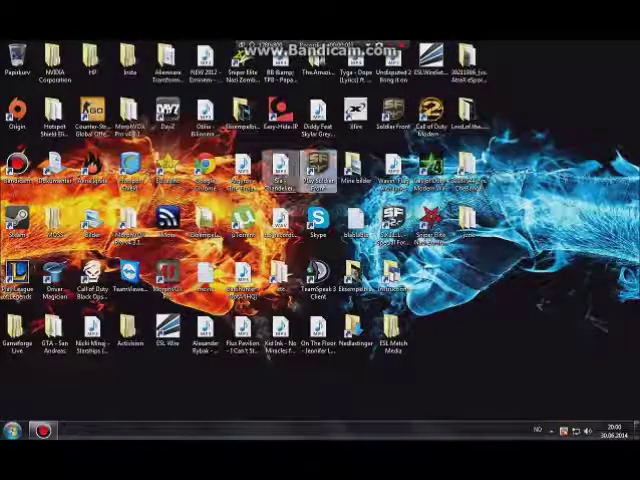
- Launch Soldier Front from the desktop shortcut and enter the login ID and password
double_click(318, 172)
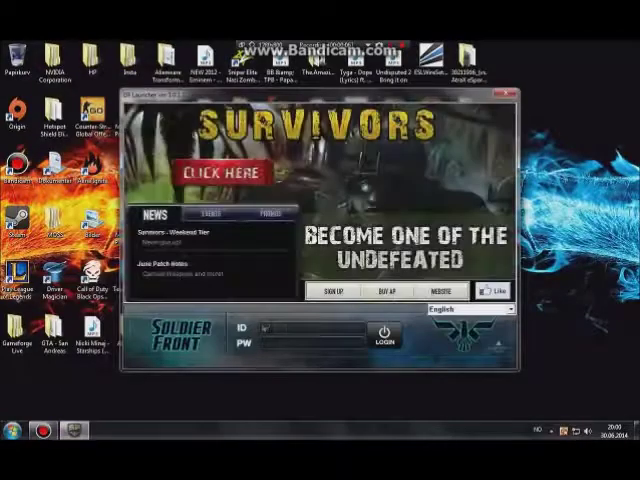
text(kerimkurtkesi)
key(Tab)
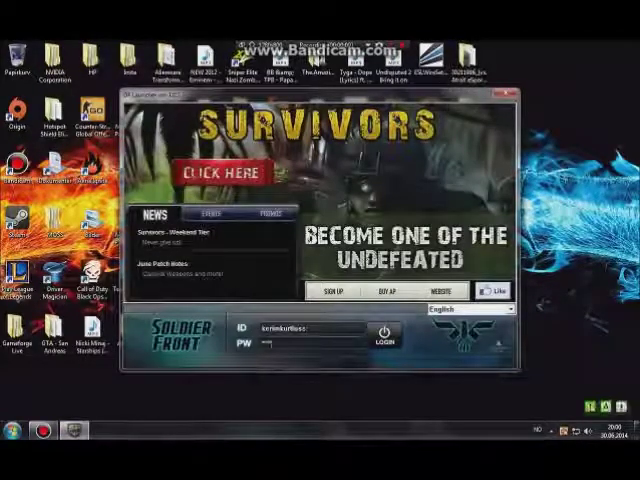
text(************)
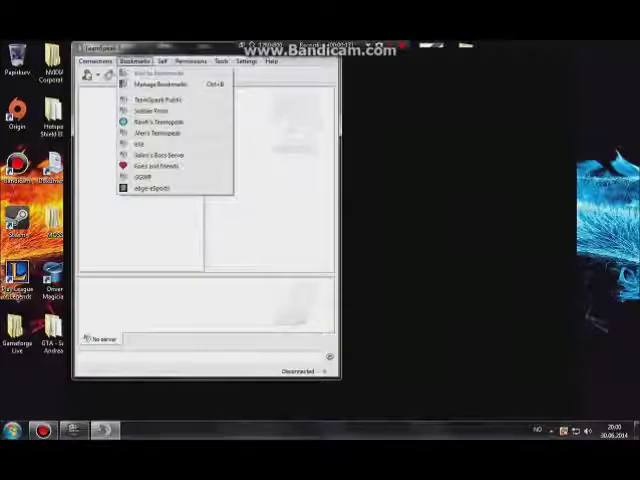
- Connect to the Foe's and friends bookmark, join the edge channel, and centre the TeamSpeak window
click(155, 166)
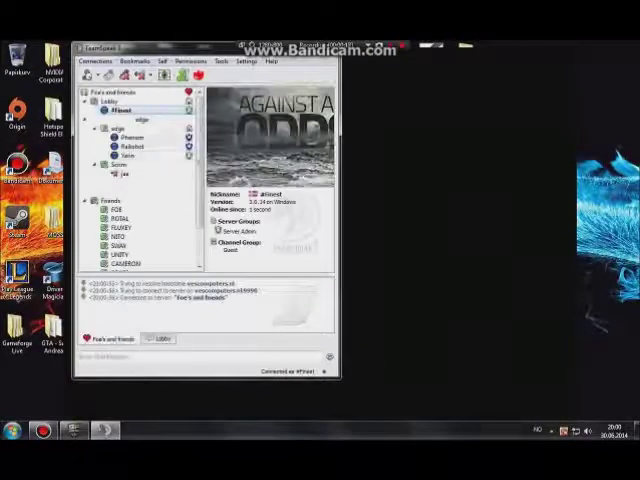
double_click(118, 128)
click(130, 128)
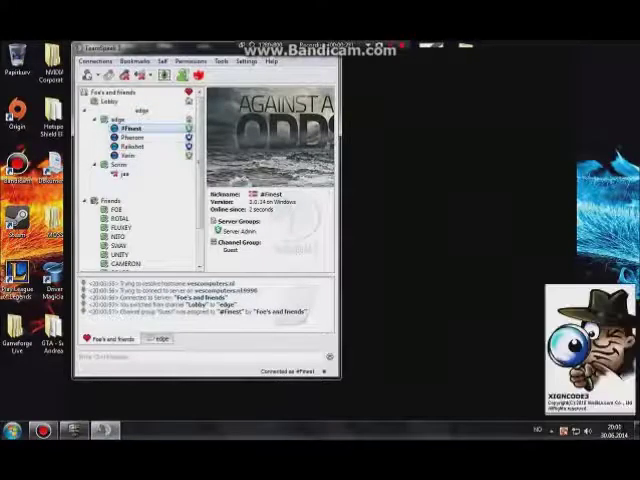
drag(150, 48, 216, 89)
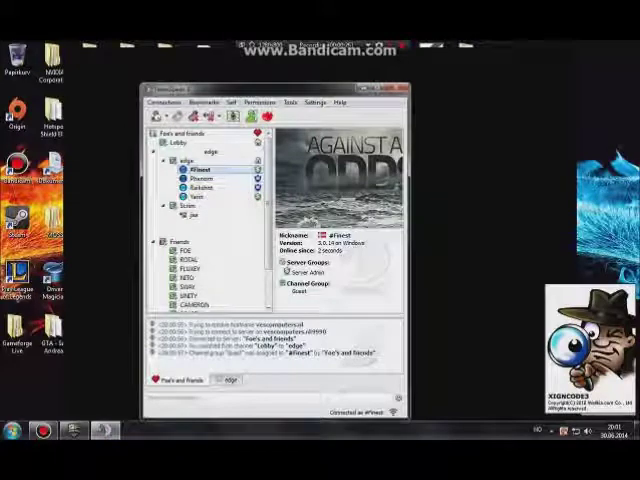
click(200, 178)
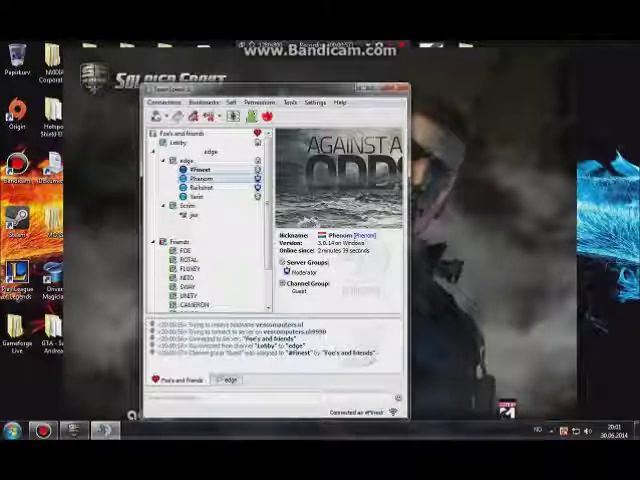
- Check the hidden tray icons, view Railshot's and #Finest's details, then minimize TeamSpeak
click(538, 430)
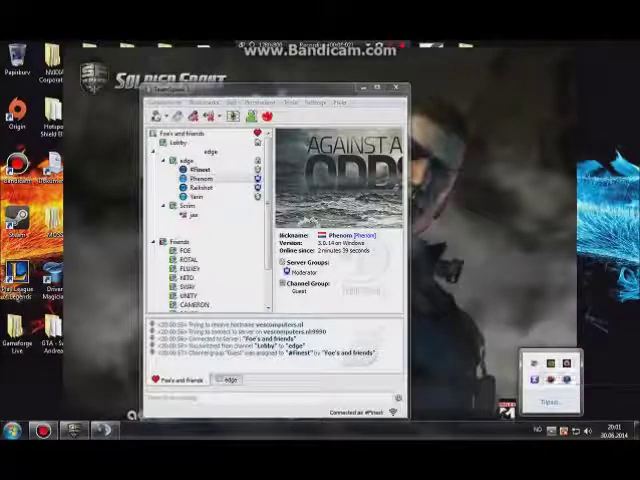
click(505, 408)
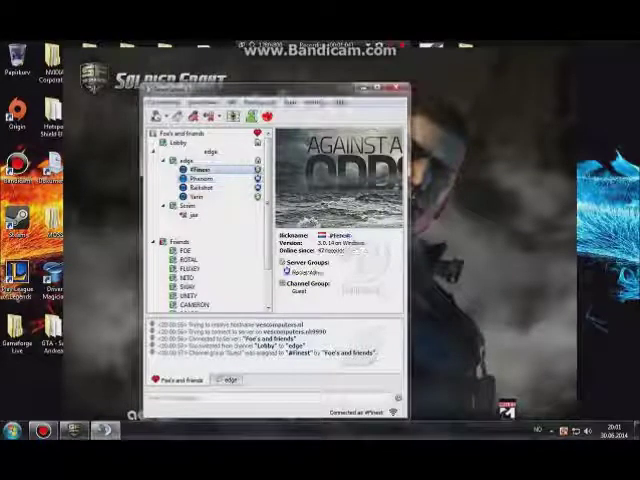
click(200, 187)
click(200, 169)
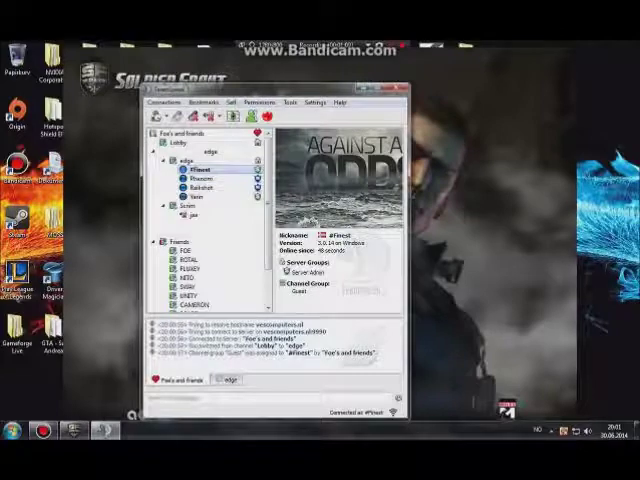
click(362, 88)
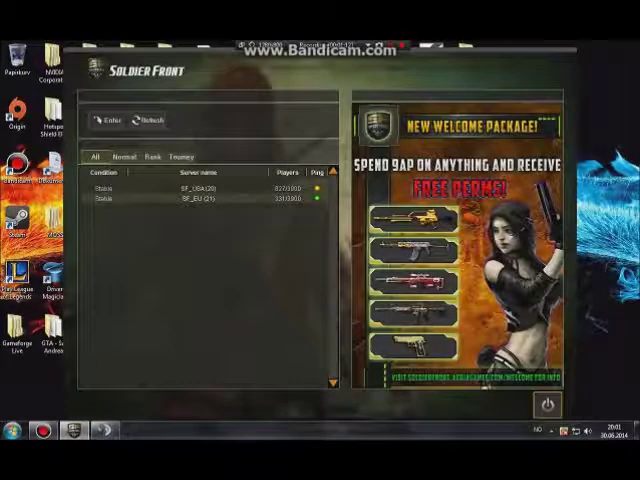
- Enter the SF_EU server and a channel, then cancel a room's password prompt
double_click(200, 198)
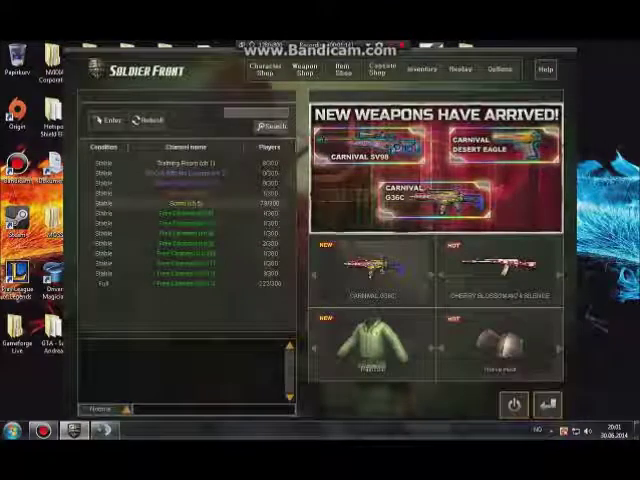
double_click(185, 202)
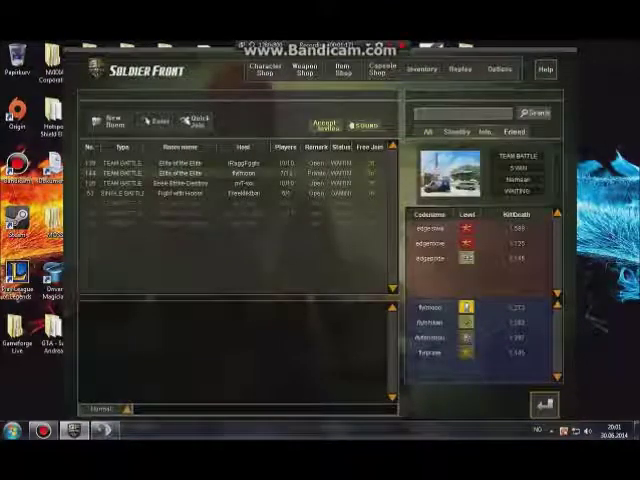
click(155, 120)
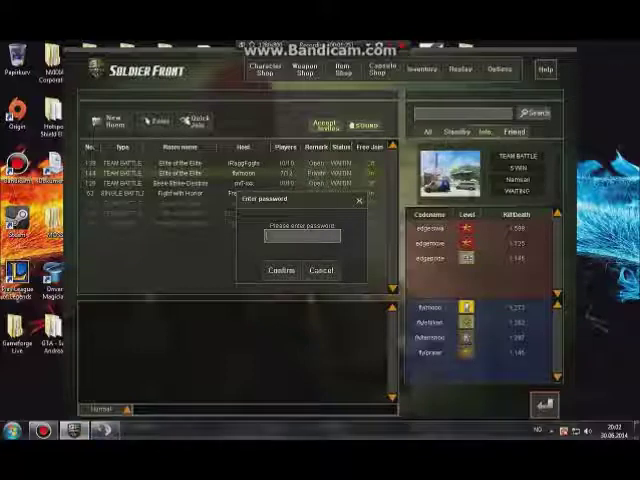
key(Escape)
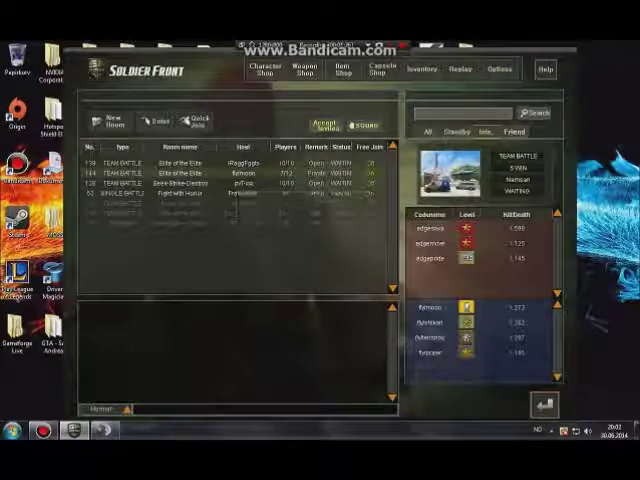
- Join a Namsan TEAM BATTLE room, then briefly open and close the inventory
double_click(148, 172)
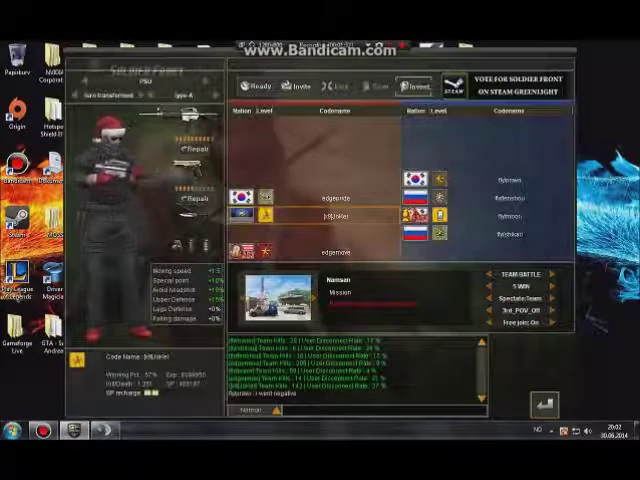
key(i)
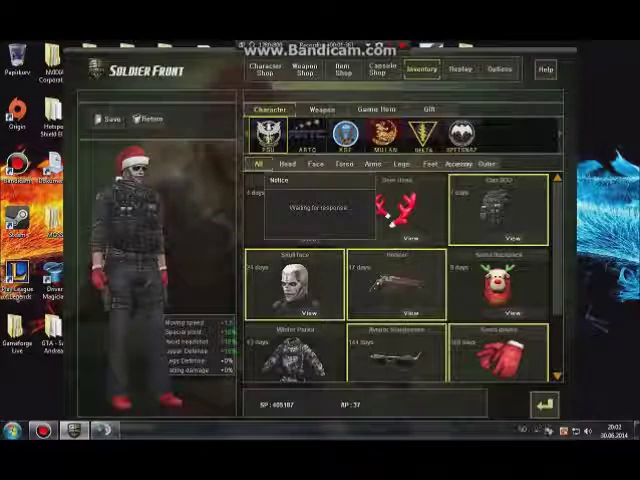
key(Escape)
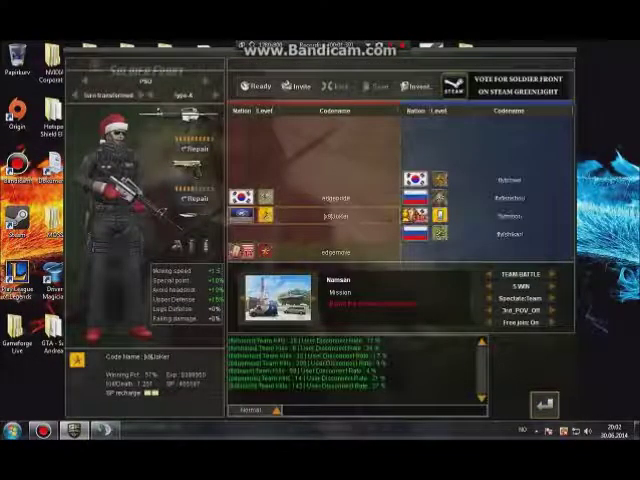